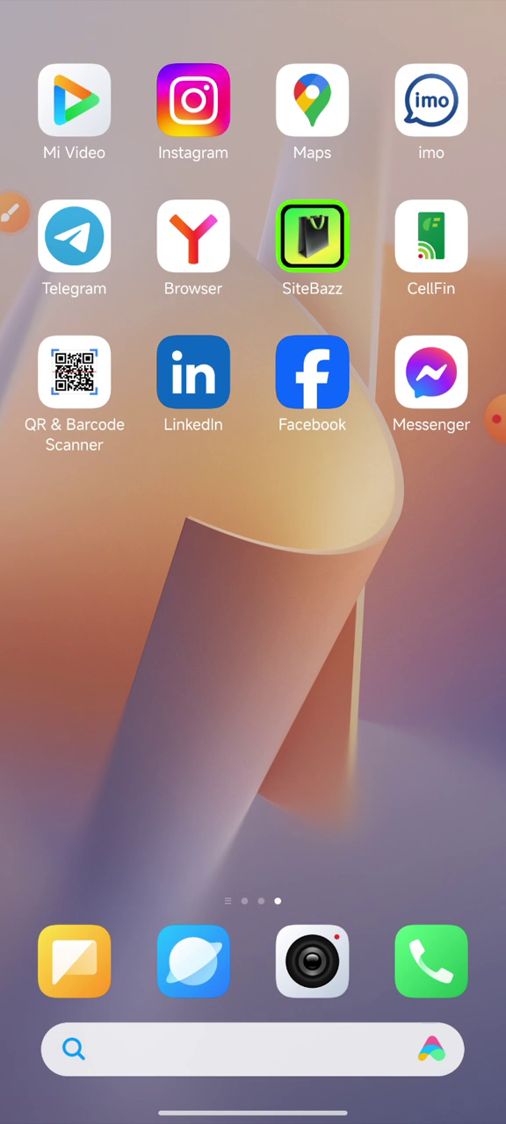
# Swipe back to the home screen page that holds the Settings icon
pyautogui.click(496, 419)
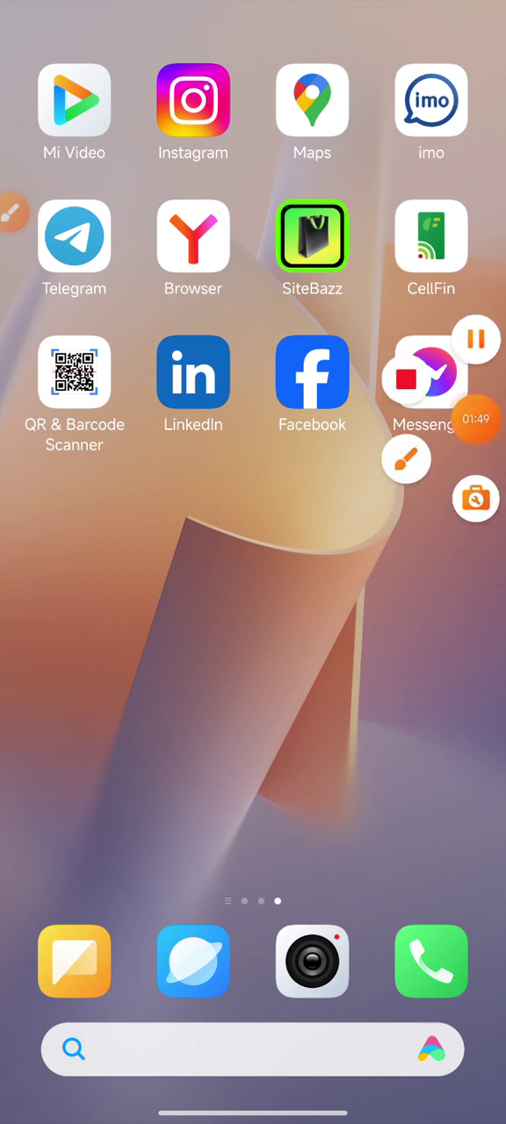
pyautogui.click(264, 659)
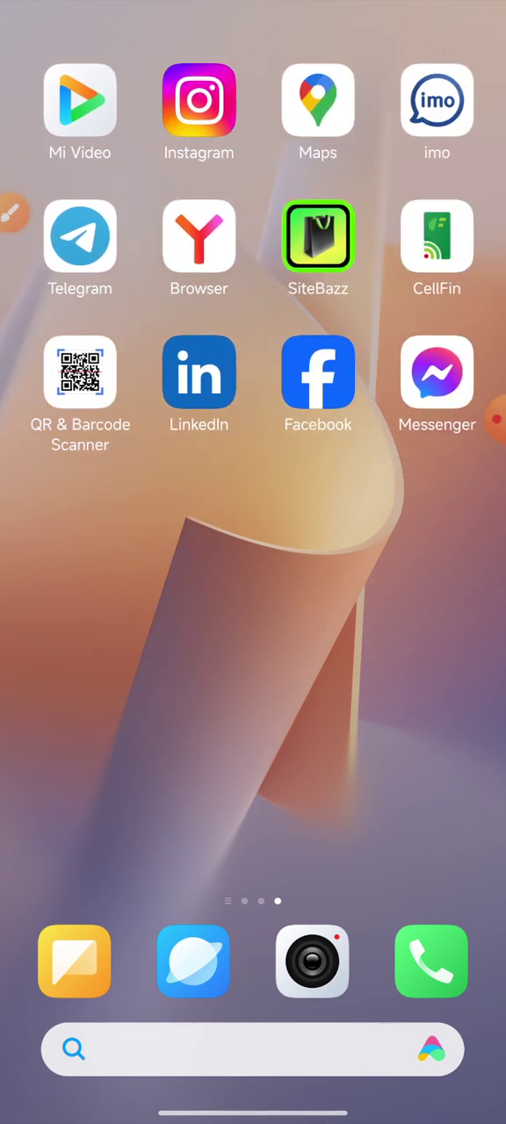
pyautogui.moveTo(132, 615); pyautogui.dragTo(395, 615)
pyautogui.moveTo(132, 614); pyautogui.dragTo(396, 615)
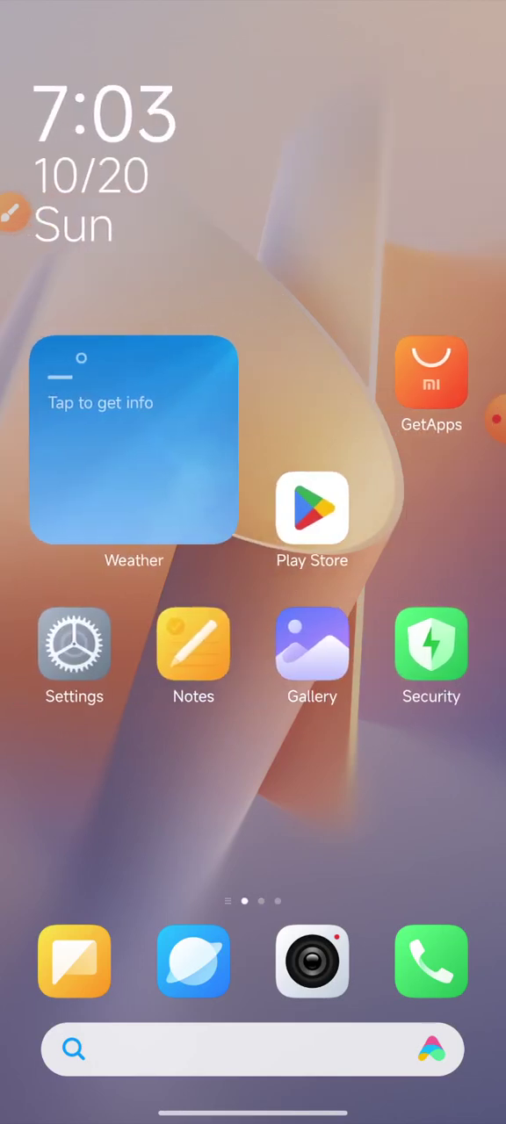
# Launch the Settings app from that home page
pyautogui.click(12, 213)
pyautogui.click(474, 1030)
pyautogui.moveTo(307, 303); pyautogui.dragTo(77, 639)
pyautogui.click(490, 982)
pyautogui.click(74, 644)
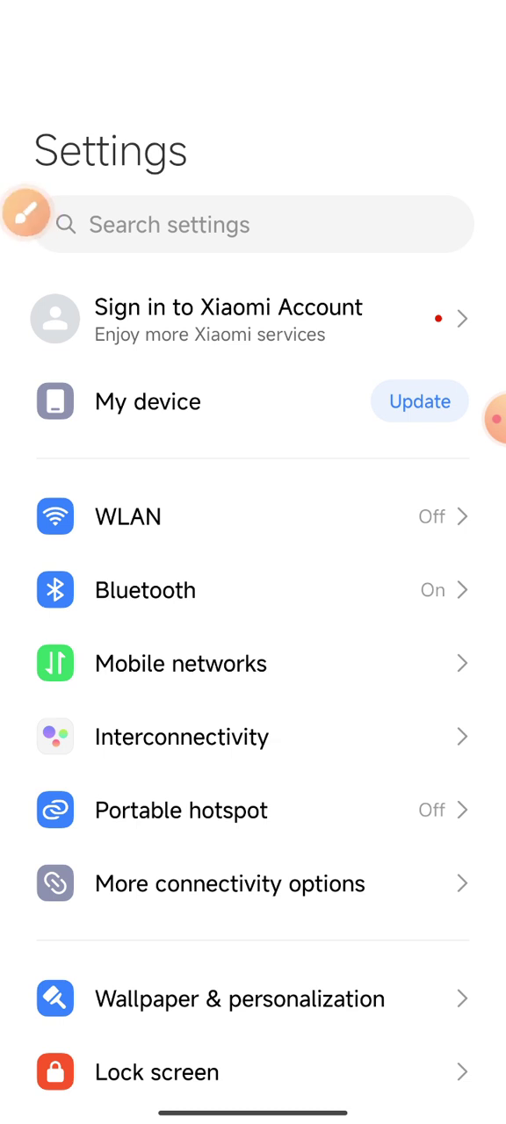
pyautogui.click(29, 214)
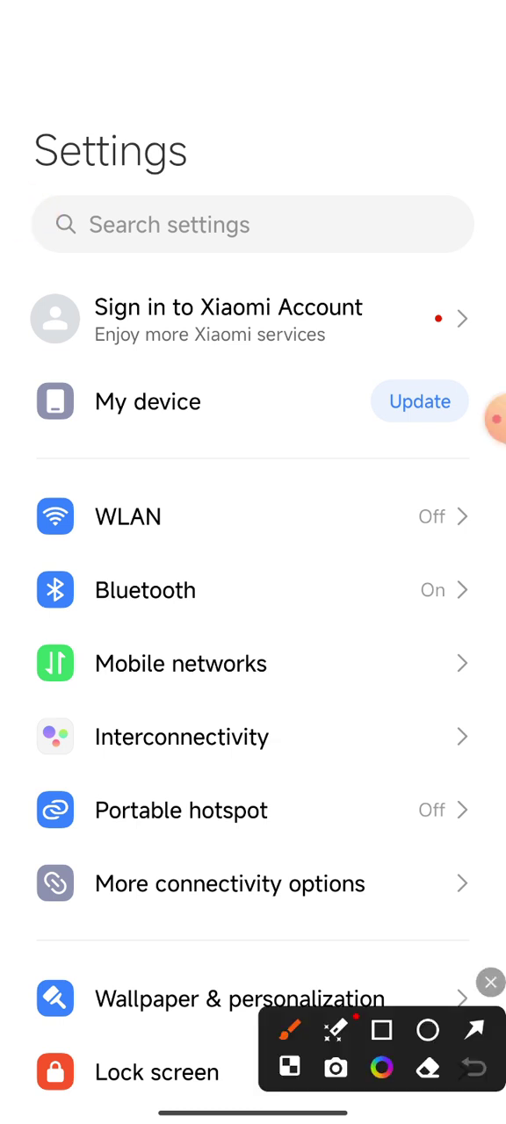
pyautogui.click(473, 1030)
pyautogui.moveTo(430, 786); pyautogui.dragTo(160, 250)
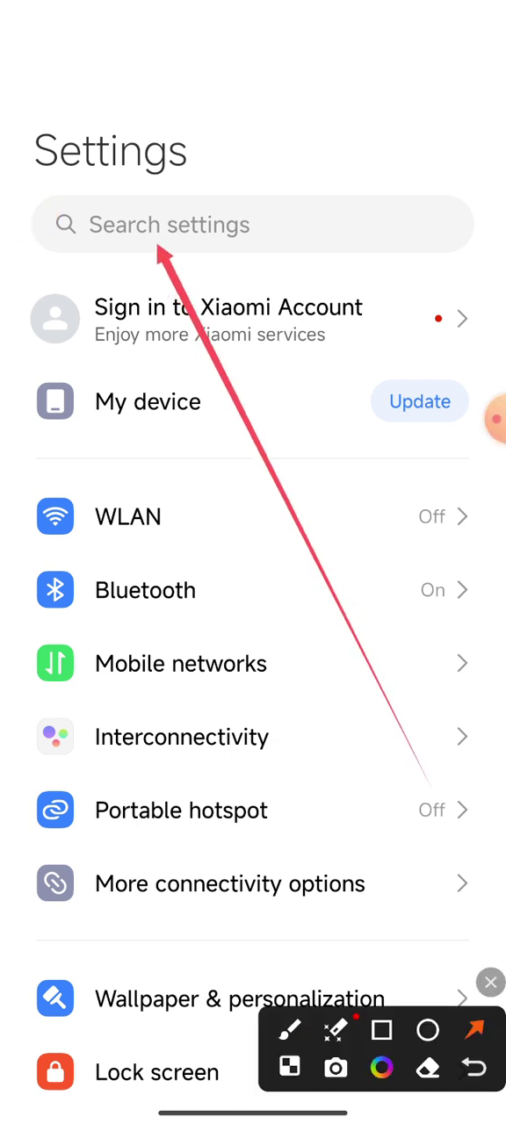
pyautogui.click(490, 982)
# Search the settings for 'apps hide', fixing the mistyped letters first
pyautogui.click(255, 225)
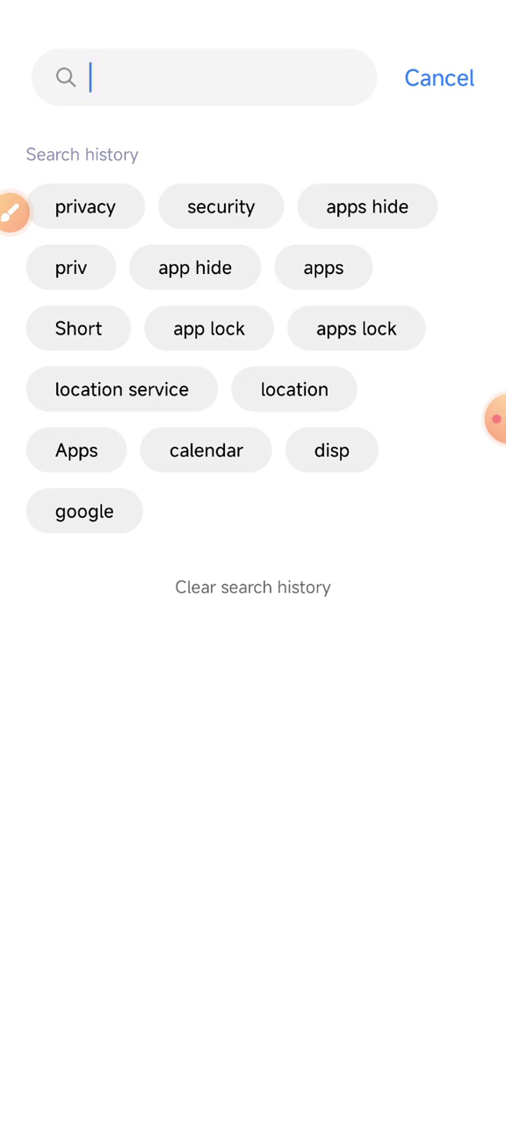
pyautogui.write('apps hise')
pyautogui.press('BackSpace')
pyautogui.press('BackSpace')
pyautogui.write('de')
pyautogui.press('Return')
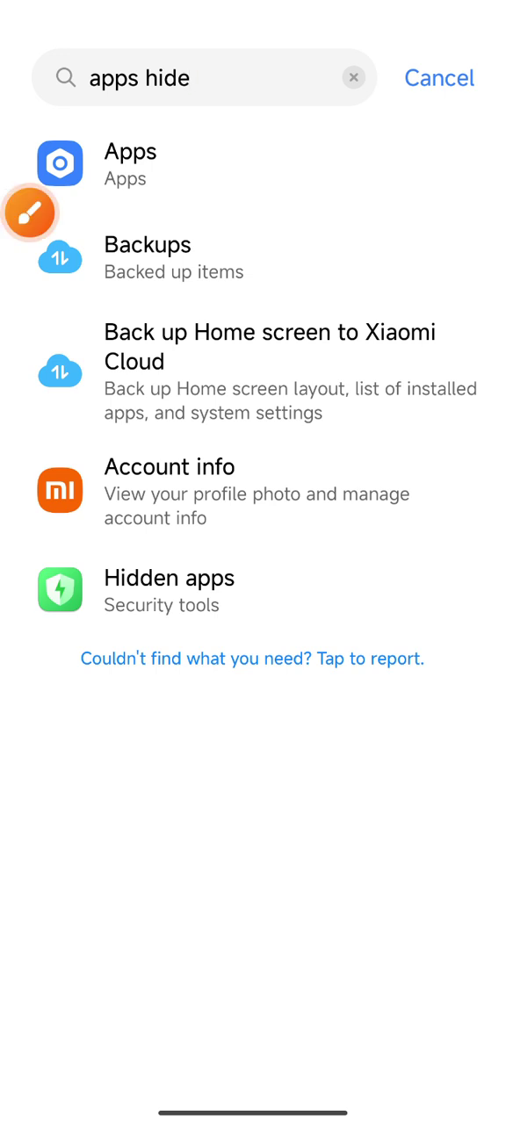
# Open the Hidden apps result, which lists 41 apps with none hidden
pyautogui.click(30, 213)
pyautogui.click(382, 1030)
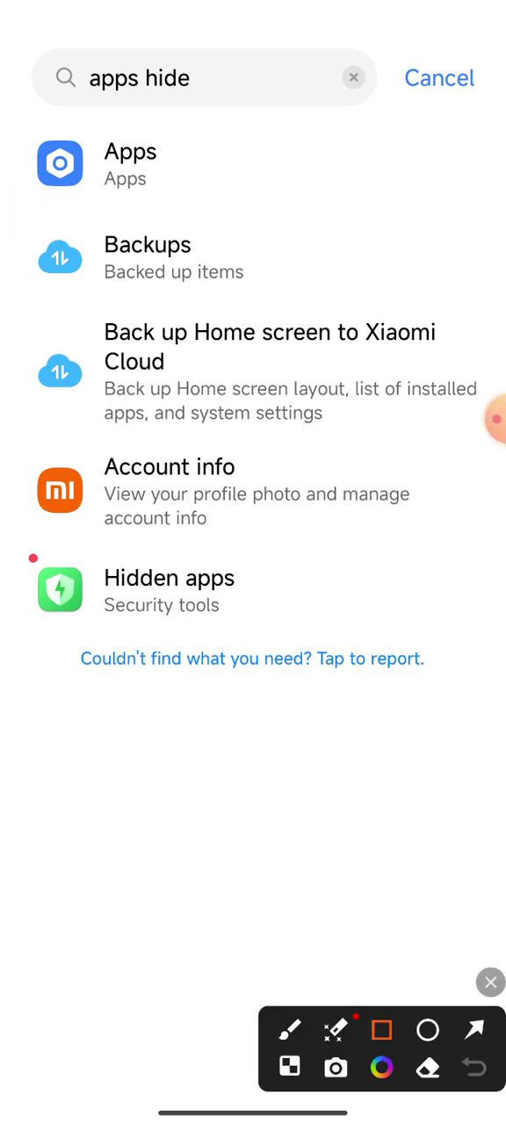
pyautogui.moveTo(31, 557); pyautogui.dragTo(304, 631)
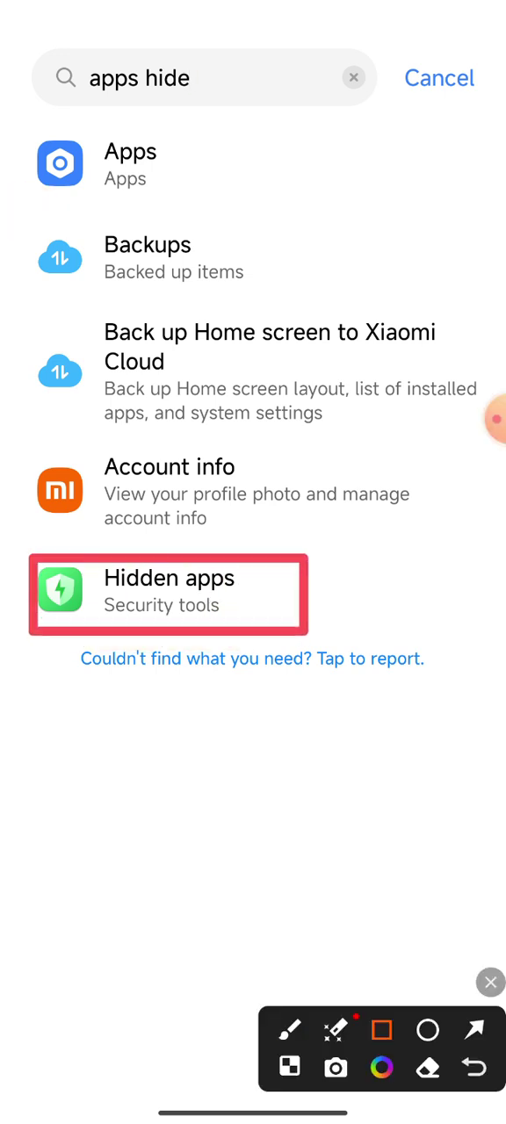
pyautogui.click(473, 1029)
pyautogui.moveTo(327, 222); pyautogui.dragTo(146, 569)
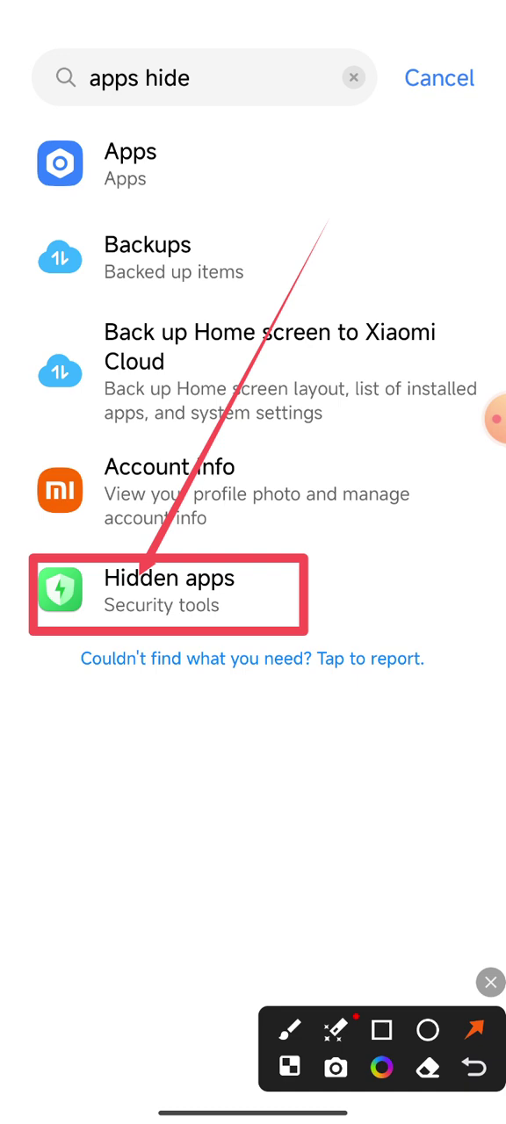
pyautogui.click(490, 982)
pyautogui.click(169, 590)
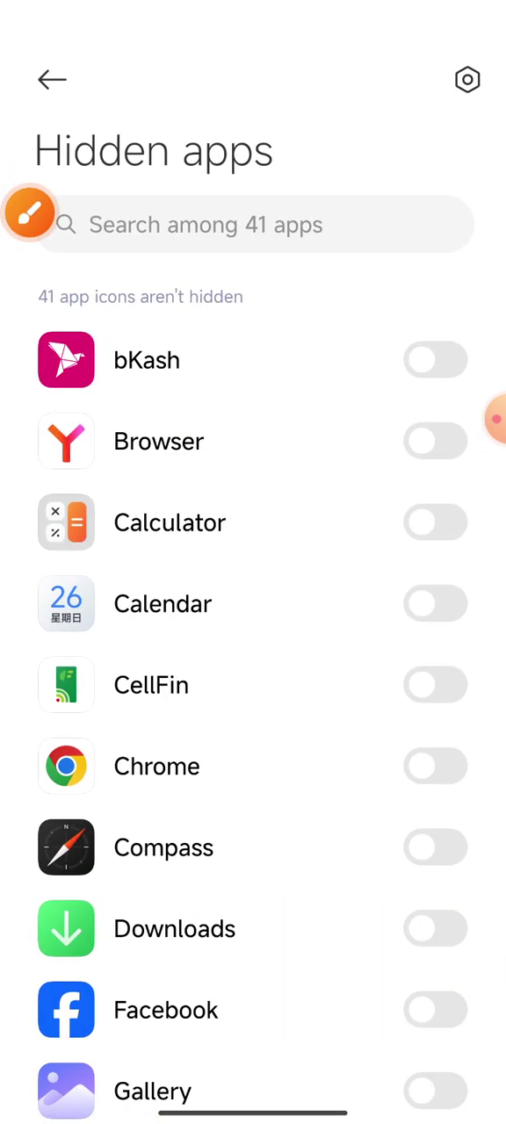
# Check the home screen's last app page, where the Facebook icon sits
pyautogui.moveTo(253, 1114); pyautogui.dragTo(253, 703)
pyautogui.click(250, 1021)
pyautogui.moveTo(395, 790); pyautogui.dragTo(105, 790)
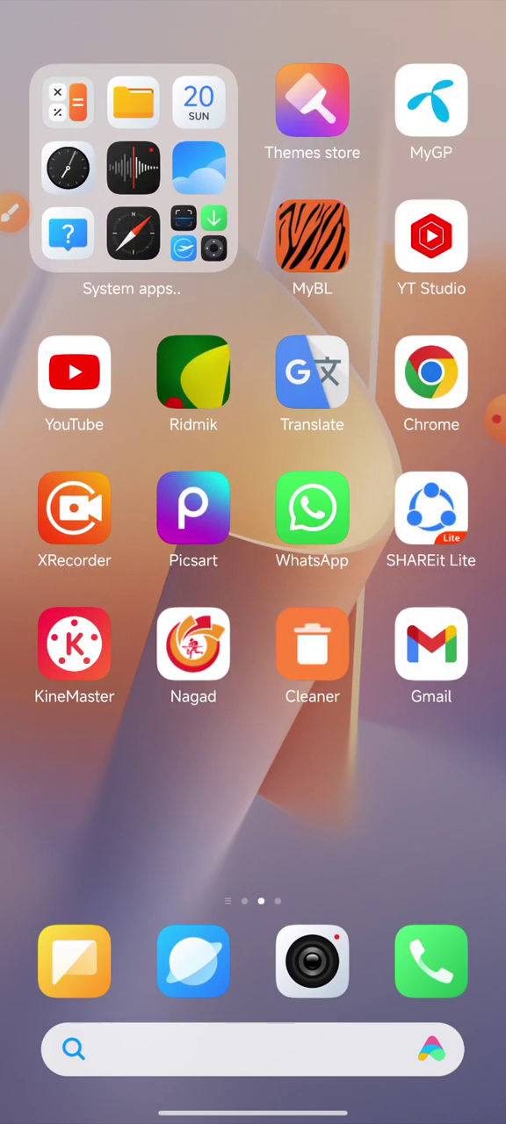
pyautogui.moveTo(396, 791); pyautogui.dragTo(105, 790)
pyautogui.click(26, 211)
pyautogui.click(426, 1030)
pyautogui.click(382, 1030)
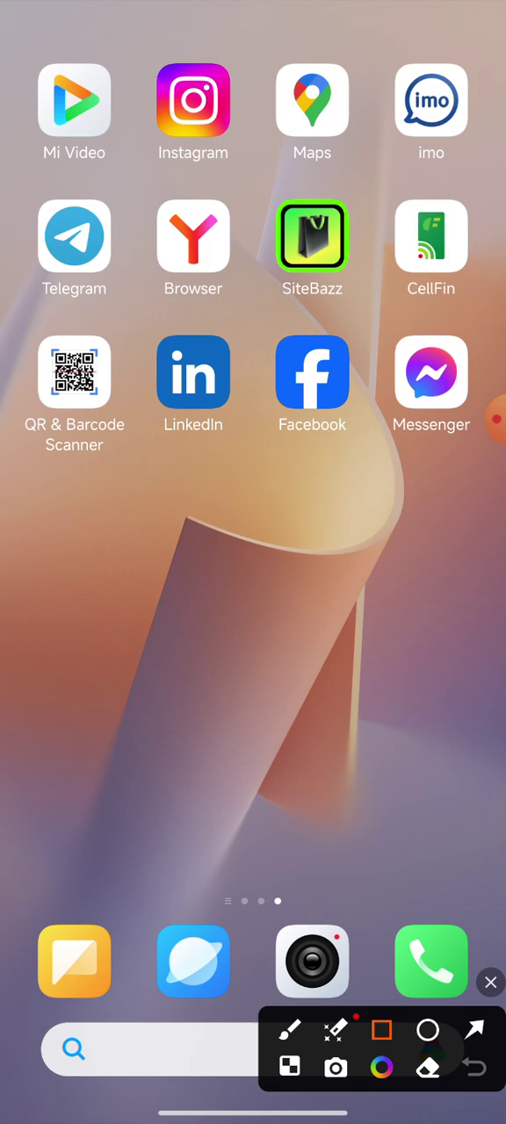
pyautogui.moveTo(258, 308); pyautogui.dragTo(375, 441)
pyautogui.click(490, 982)
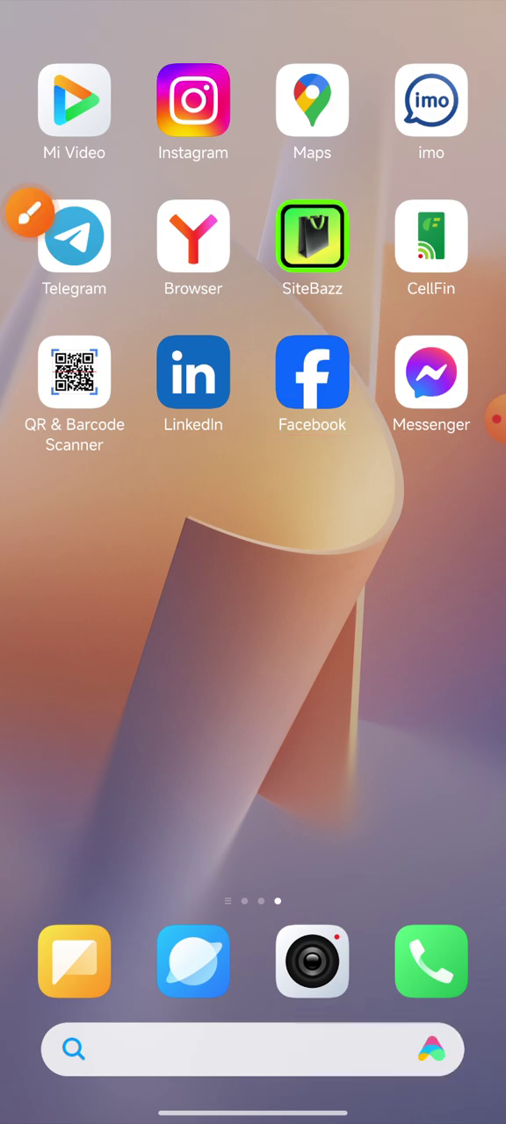
# Return to the Hidden apps list, switch on Facebook, then go home
pyautogui.moveTo(253, 1114); pyautogui.dragTo(253, 615)
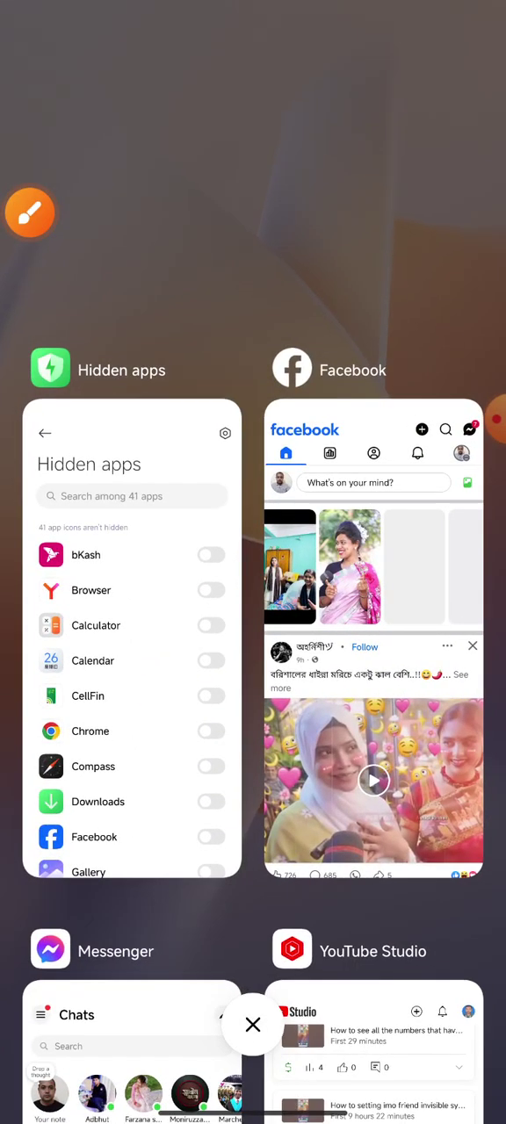
pyautogui.click(132, 637)
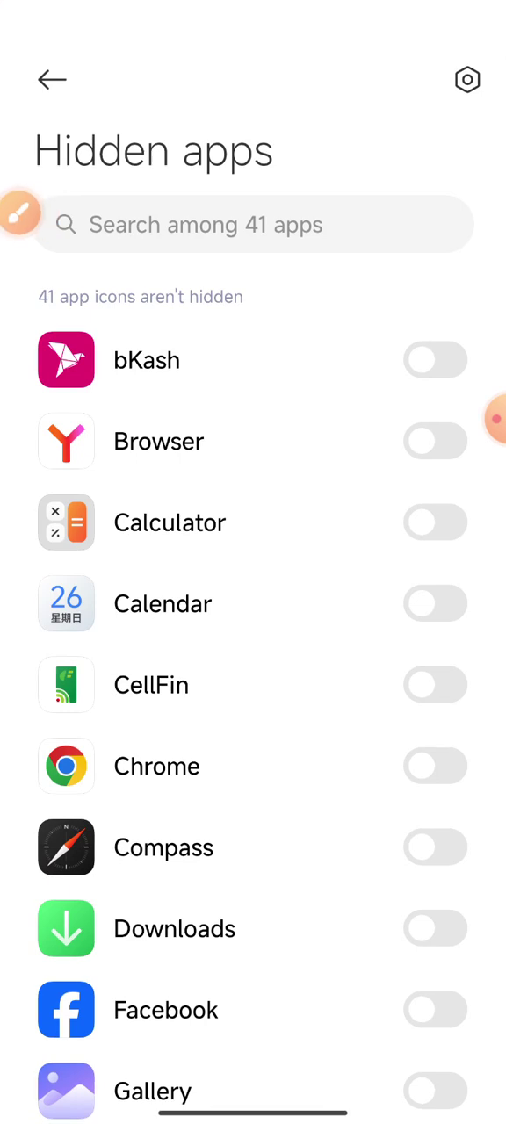
pyautogui.moveTo(253, 878); pyautogui.dragTo(253, 440)
pyautogui.moveTo(253, 791); pyautogui.dragTo(253, 702)
pyautogui.click(14, 213)
pyautogui.click(381, 1030)
pyautogui.moveTo(35, 520); pyautogui.dragTo(478, 608)
pyautogui.click(474, 1029)
pyautogui.moveTo(231, 925); pyautogui.dragTo(404, 580)
pyautogui.click(490, 982)
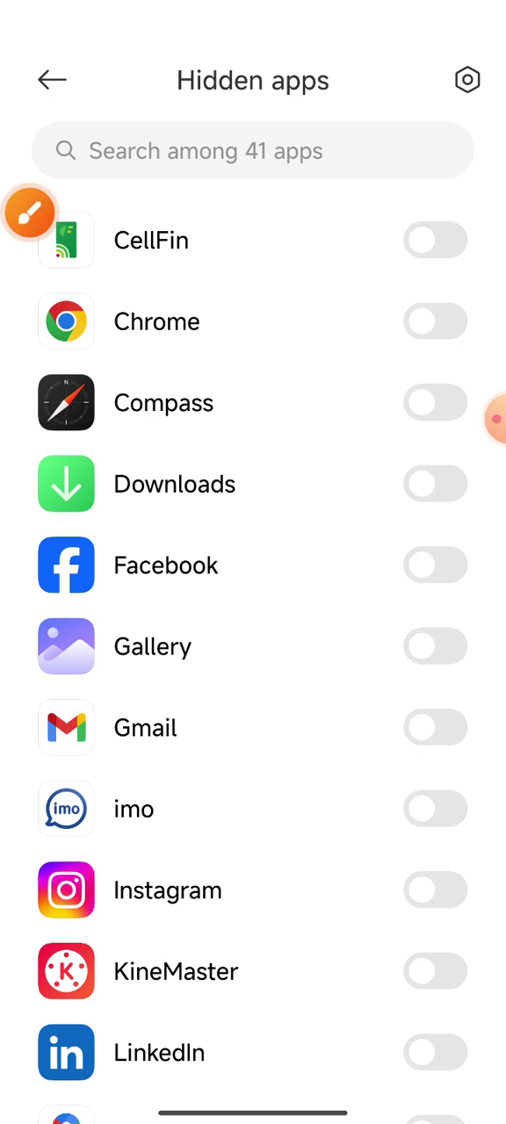
pyautogui.click(436, 565)
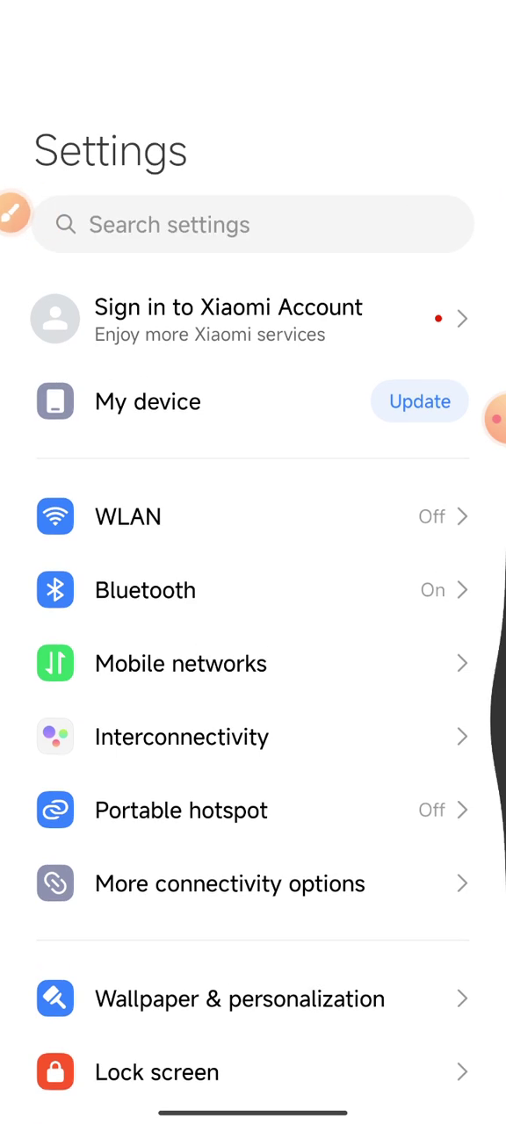
pyautogui.press('super')
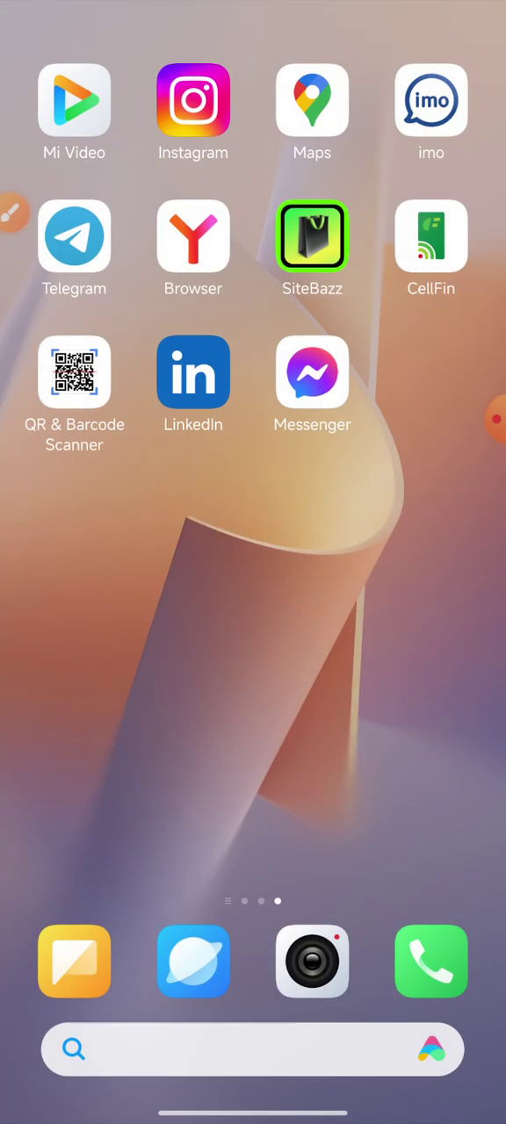
# Swipe to the last home page and confirm Facebook no longer appears beside Messenger
pyautogui.click(12, 212)
pyautogui.click(381, 1030)
pyautogui.moveTo(364, 341); pyautogui.dragTo(459, 423)
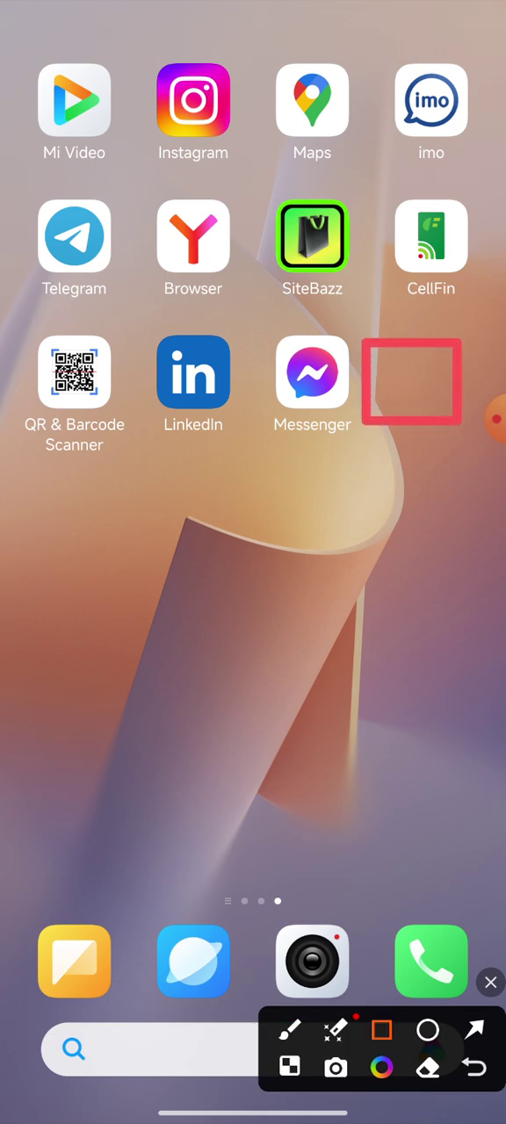
pyautogui.click(490, 982)
pyautogui.moveTo(88, 527); pyautogui.dragTo(395, 527)
pyautogui.moveTo(87, 527)
pyautogui.mouseDown()
pyautogui.moveTo(395, 527)
pyautogui.moveTo(88, 527)
pyautogui.mouseUp()
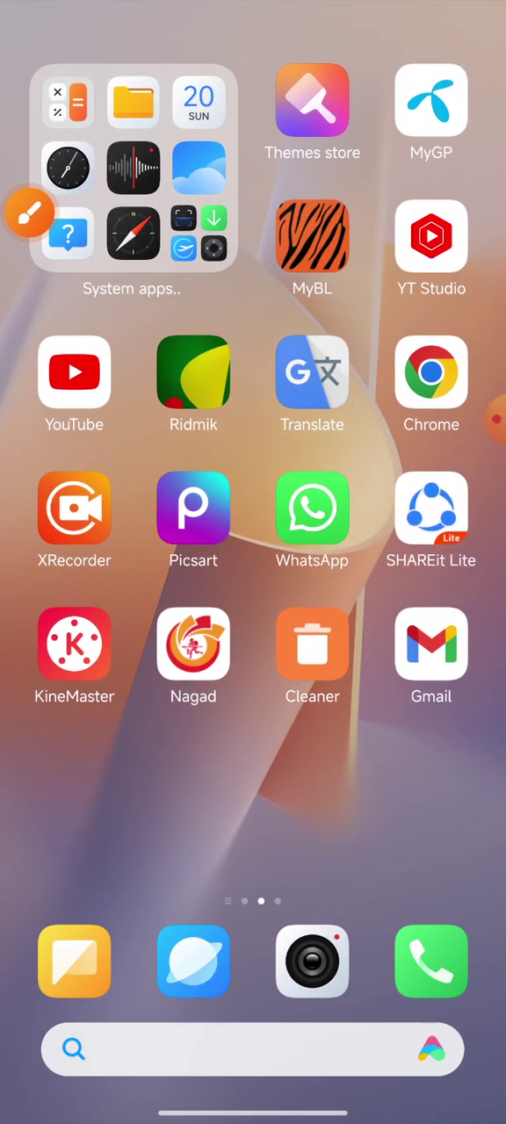
pyautogui.moveTo(395, 527); pyautogui.dragTo(88, 527)
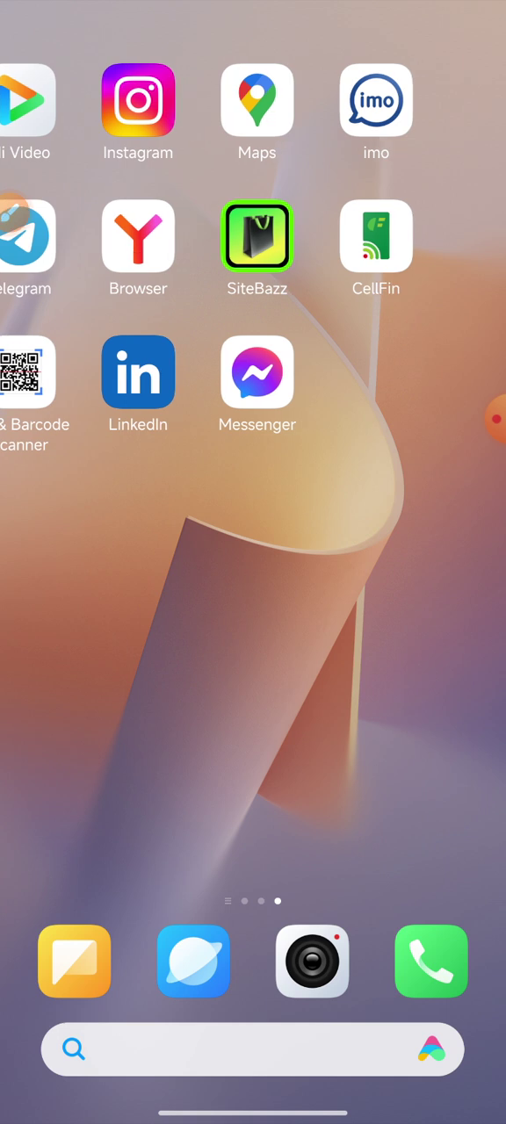
pyautogui.click(494, 420)
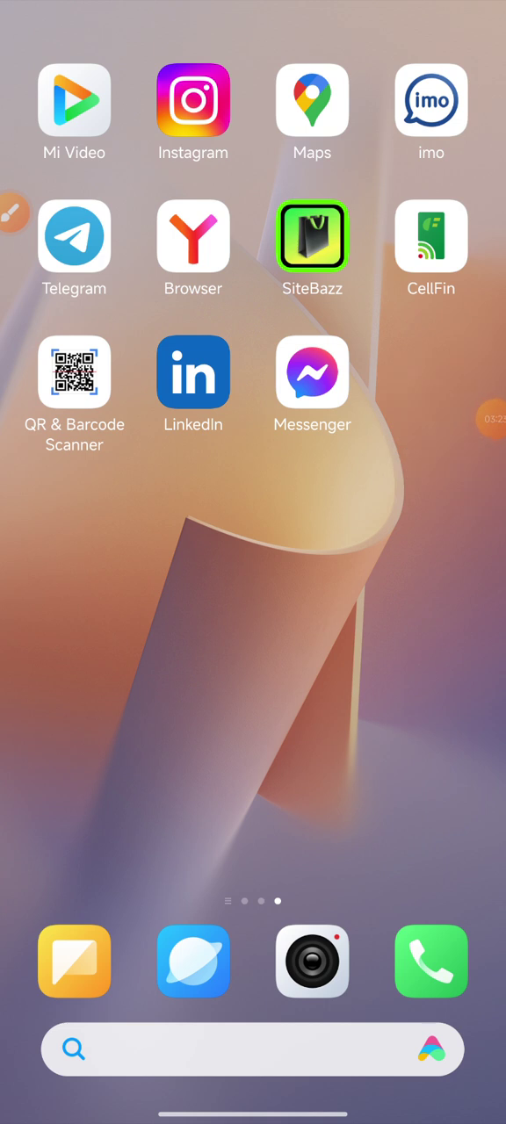
pyautogui.click(494, 420)
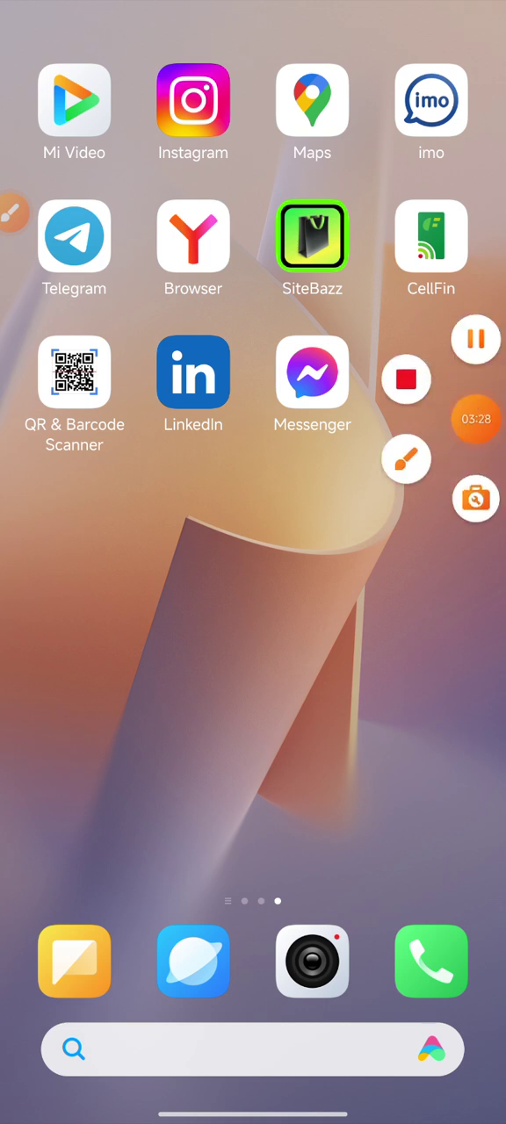
pyautogui.click(476, 419)
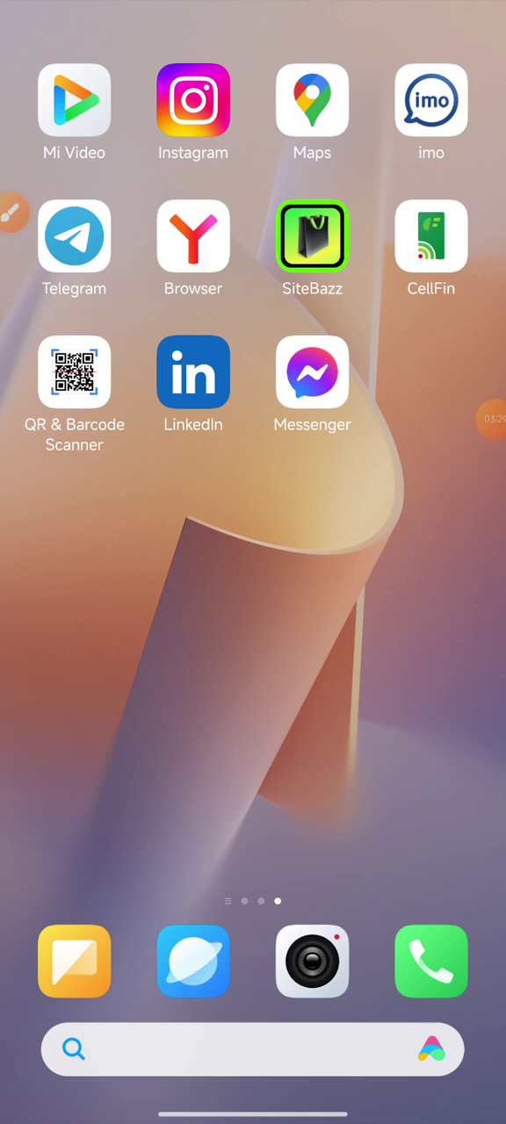